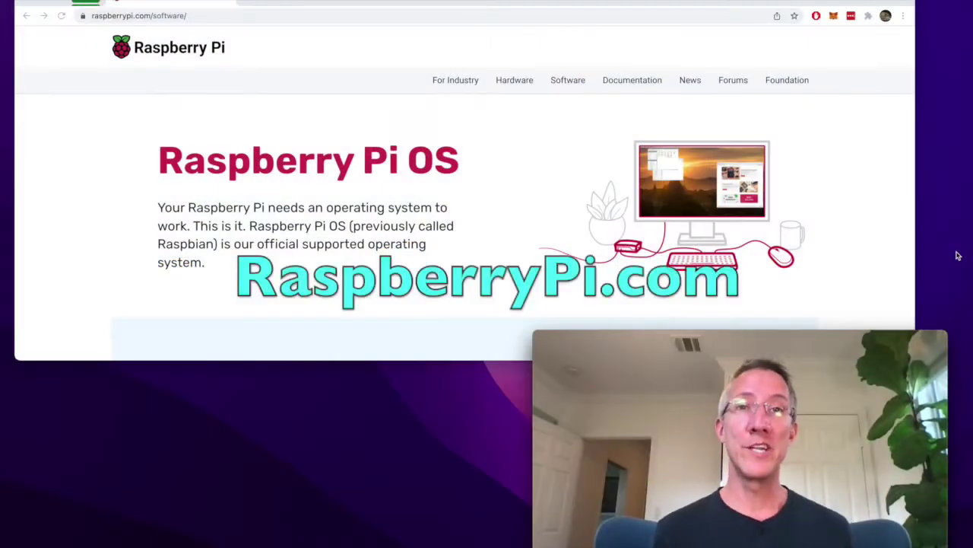
Step: Download Raspberry Pi Imager v1.6.2 for macOS from the Software page's 'Download for macOS' button
left_click(568, 82)
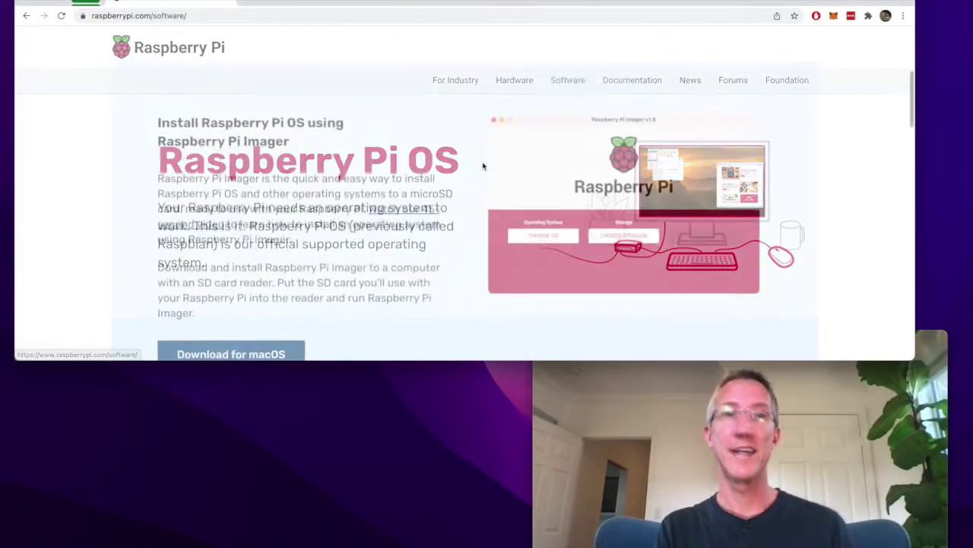
scroll(308, 206, "down", 1)
left_click(246, 319)
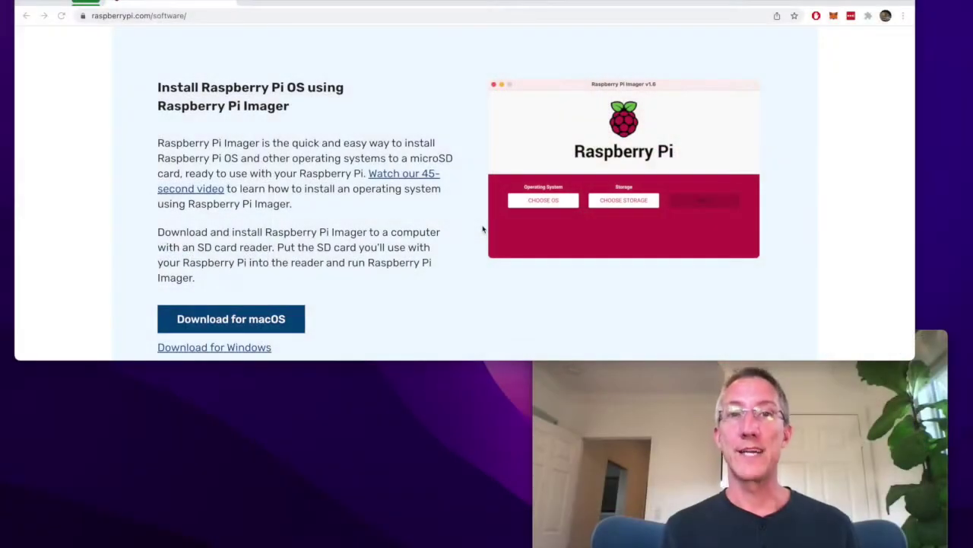
left_click(78, 411)
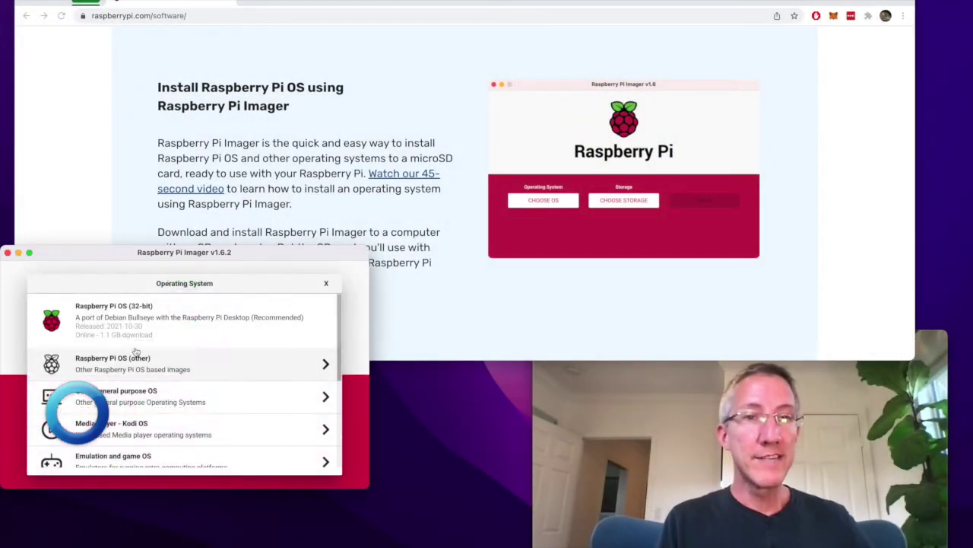
Step: Write Raspberry Pi OS (32-bit) to the 31.9 GB Generic MassStorageClass Media card, confirming the erase
left_click(137, 308)
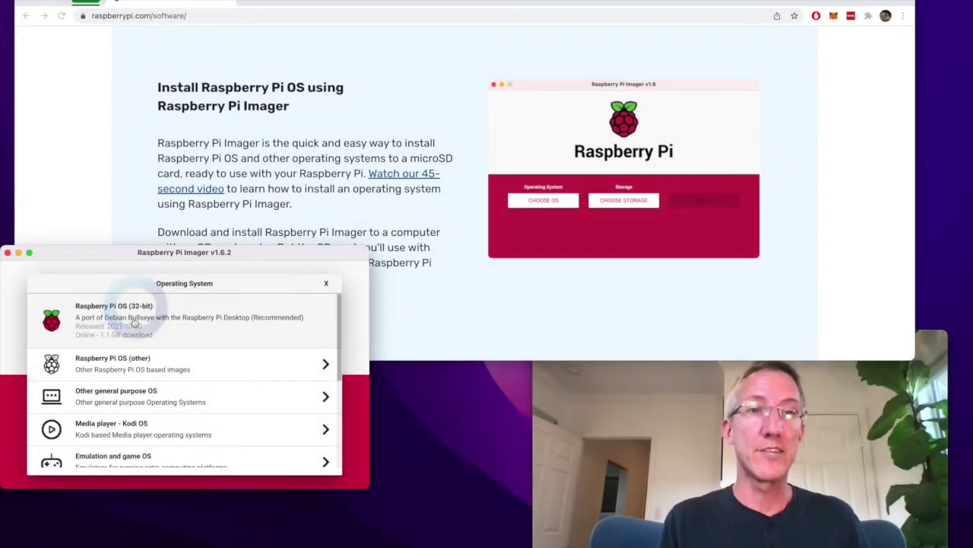
left_click(210, 409)
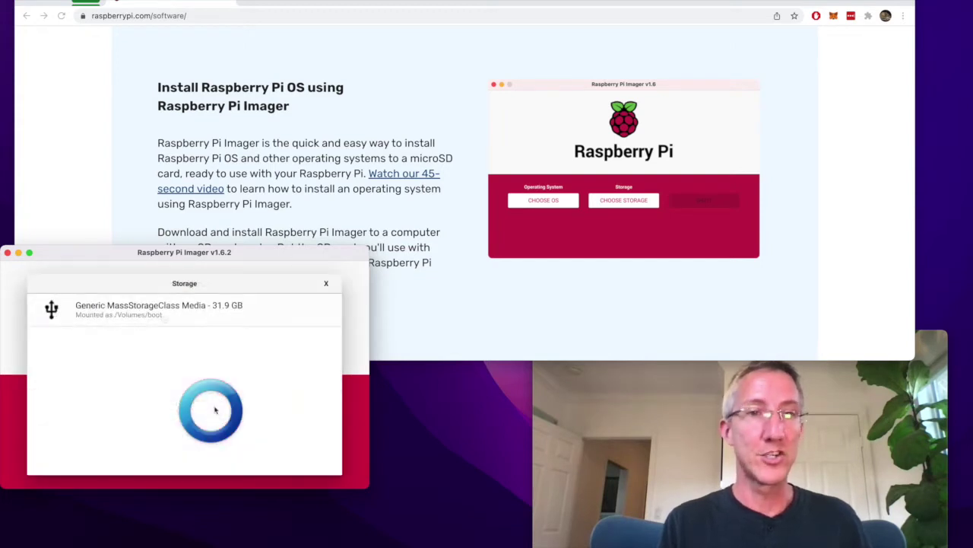
left_click(163, 319)
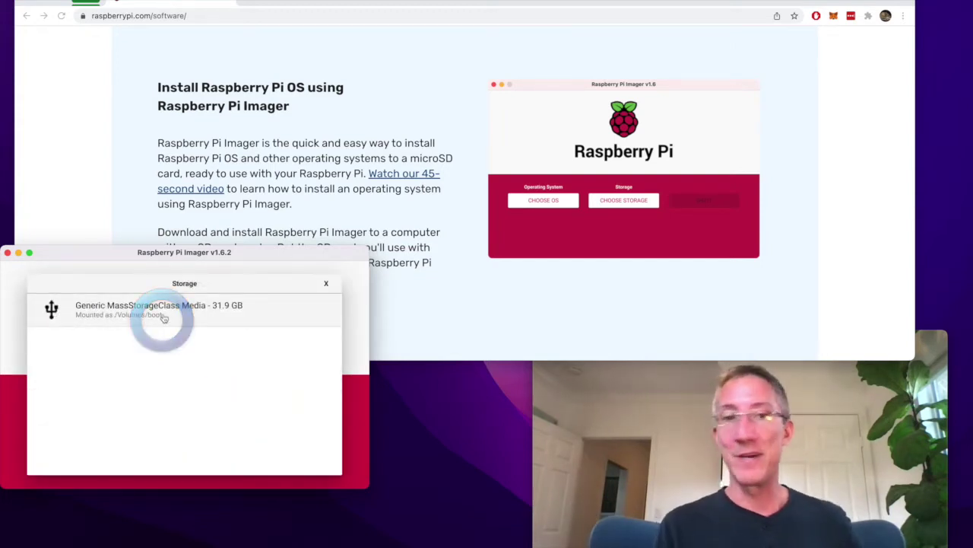
left_click(305, 409)
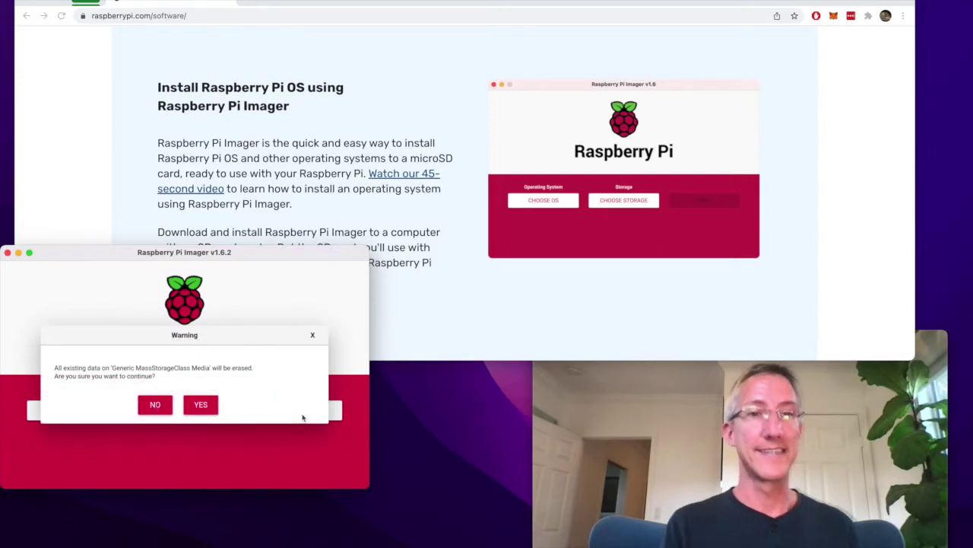
left_click(201, 405)
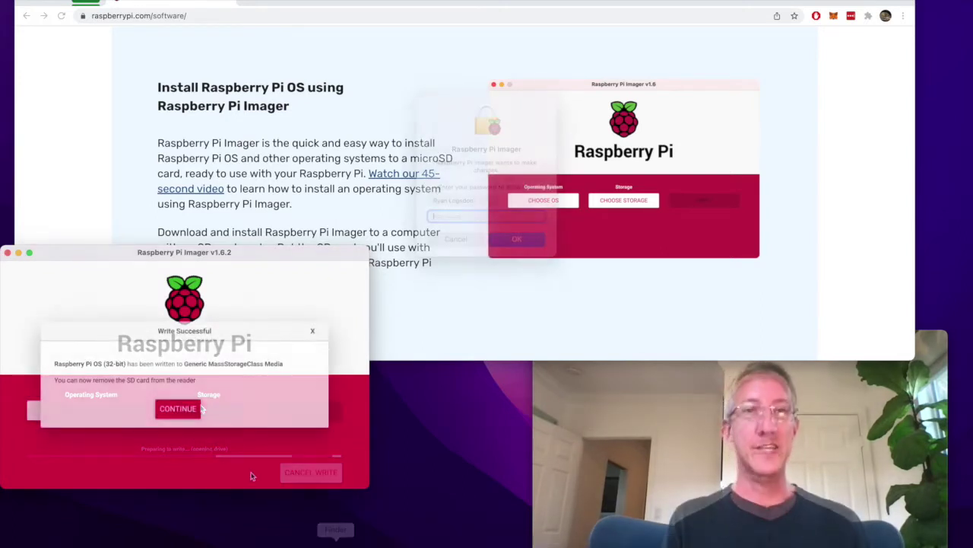
left_click(178, 409)
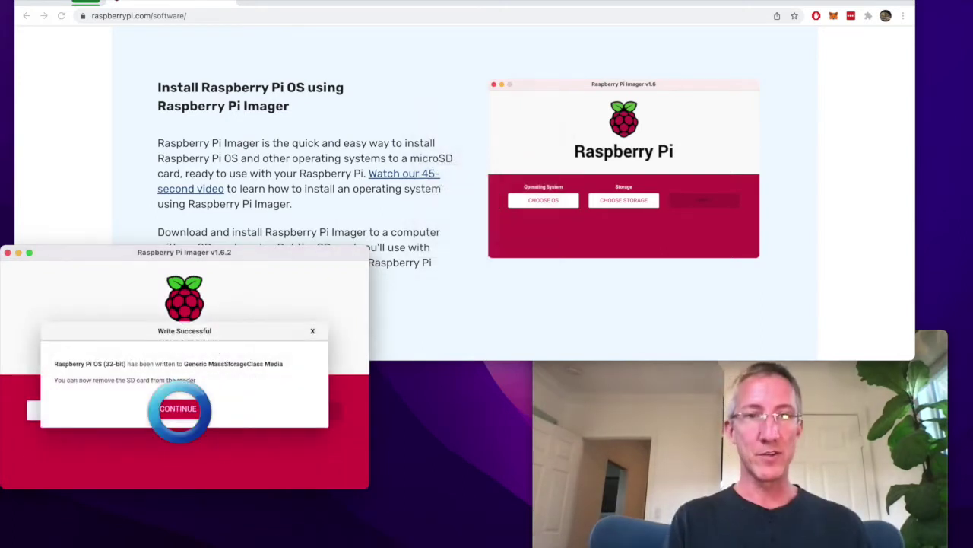
left_click(7, 252)
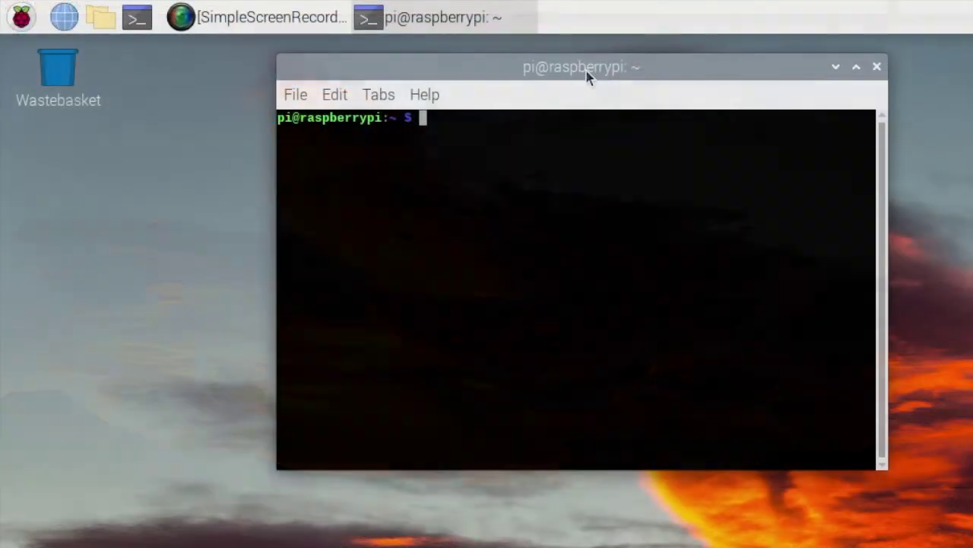
Step: Run sudo apt update, then sudo apt upgrade to install the 112 pending package upgrades
left_click_drag(584, 73, 452, 174)
type("do apt update")
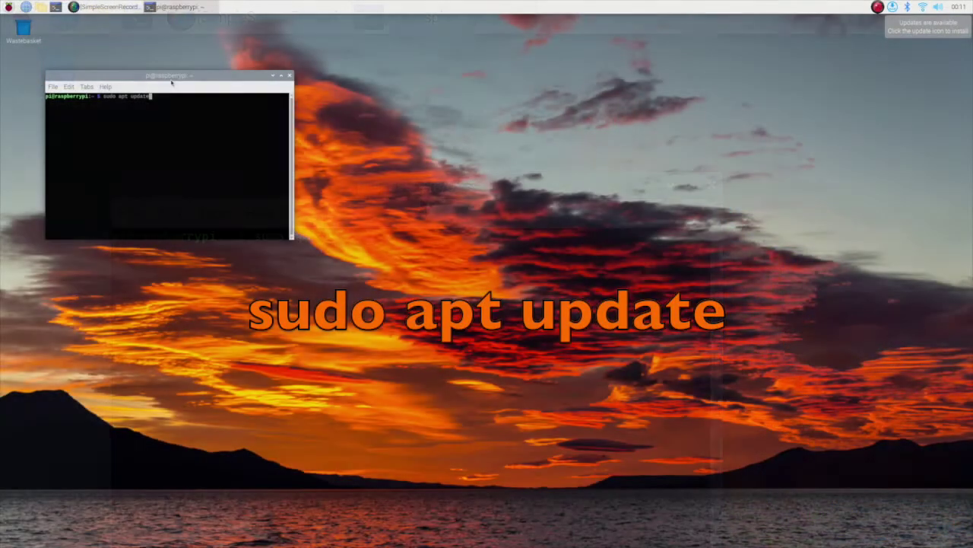
key("Return")
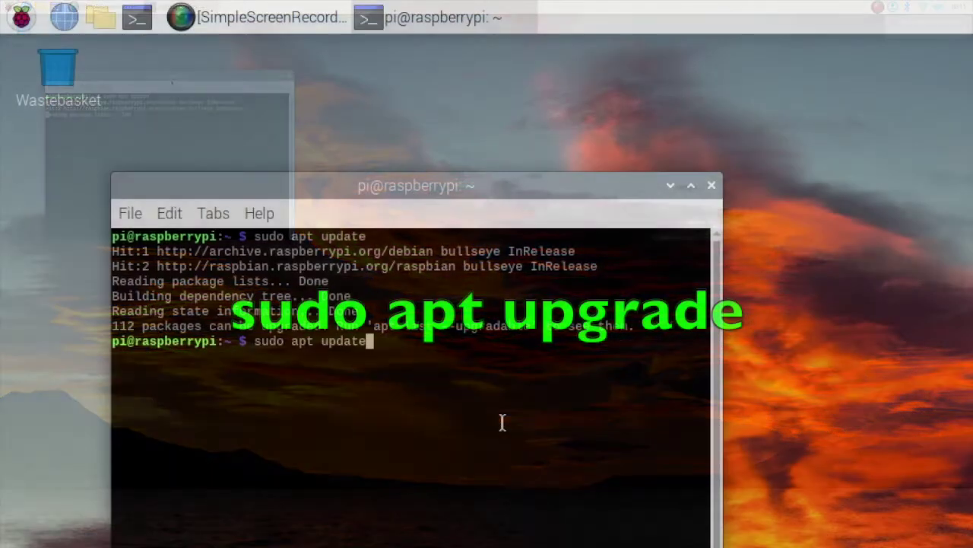
key("BackSpace")
key("BackSpace")
key("BackSpace")
key("BackSpace")
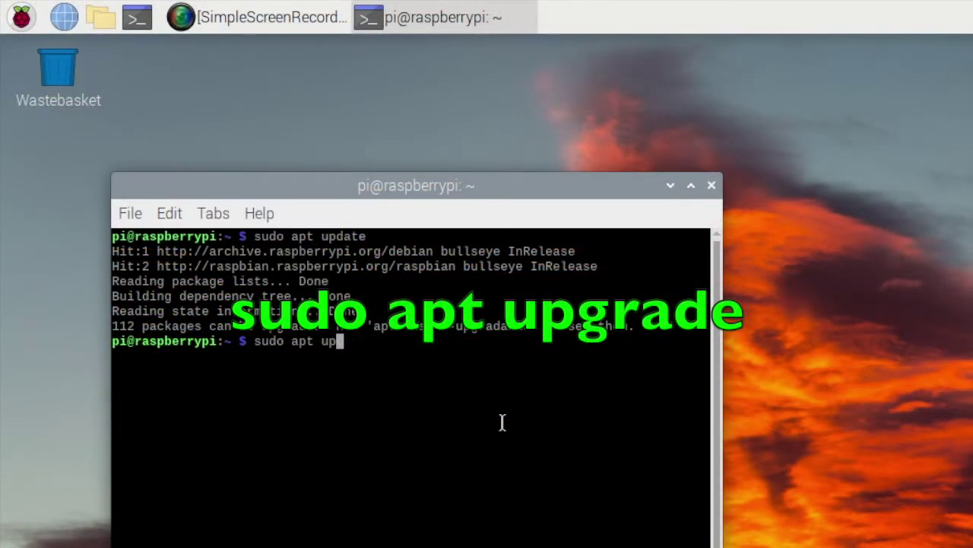
type("grade")
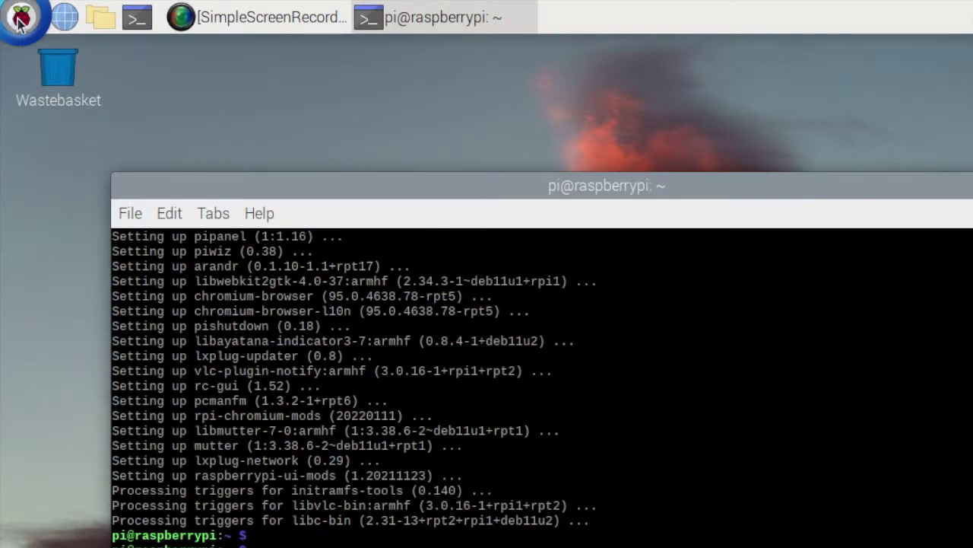
left_click(21, 22)
Step: Enable SPI, Serial Port and 1-Wire on Raspberry Pi Configuration's Interfaces tab and apply with OK
left_click(97, 196)
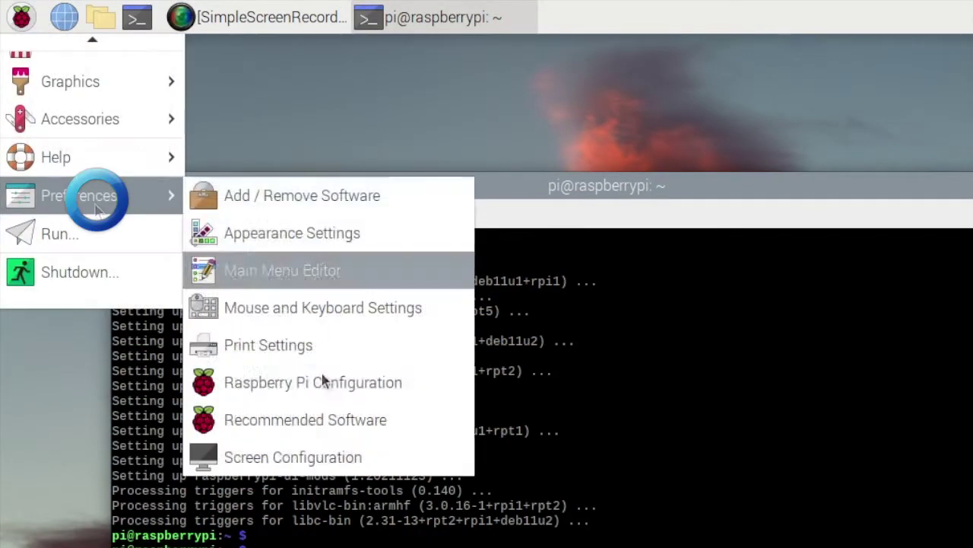
left_click(320, 382)
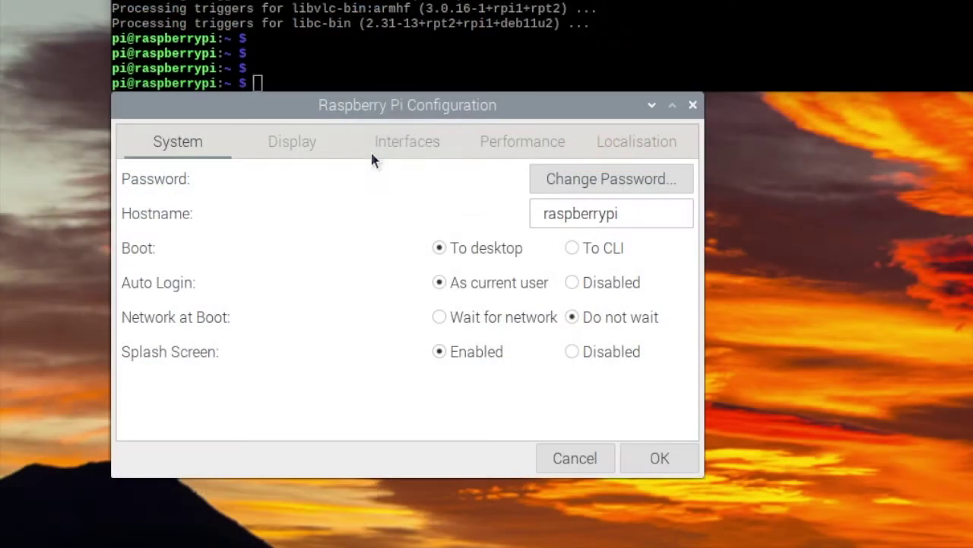
left_click(391, 140)
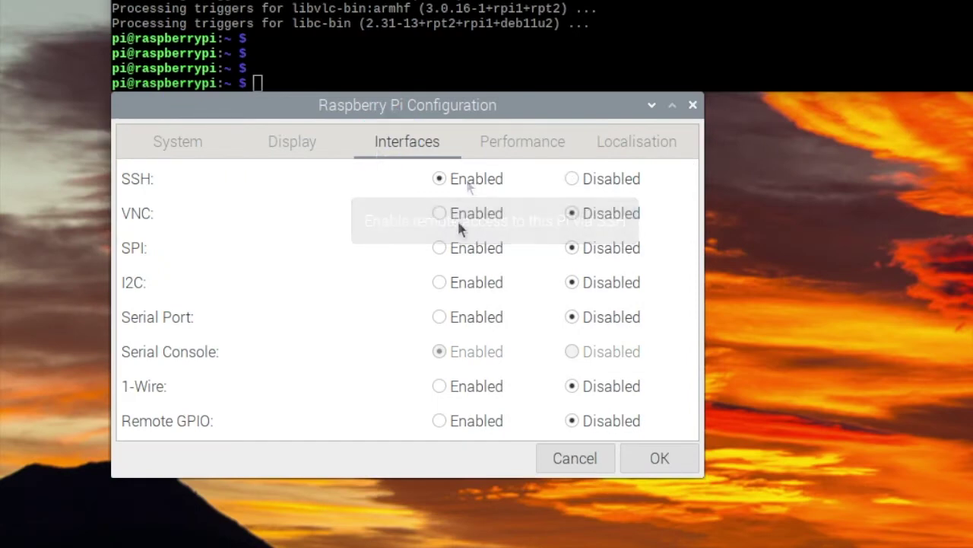
left_click(459, 250)
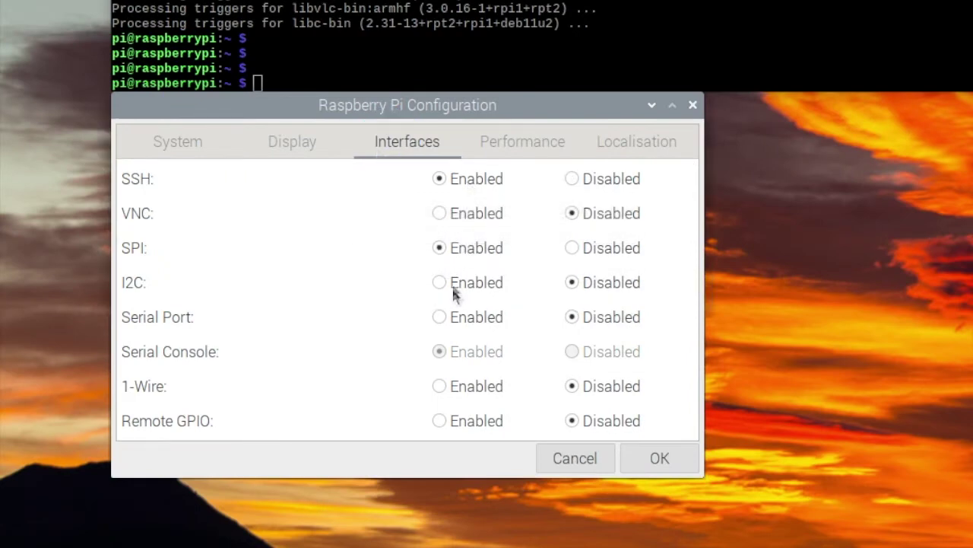
left_click(461, 321)
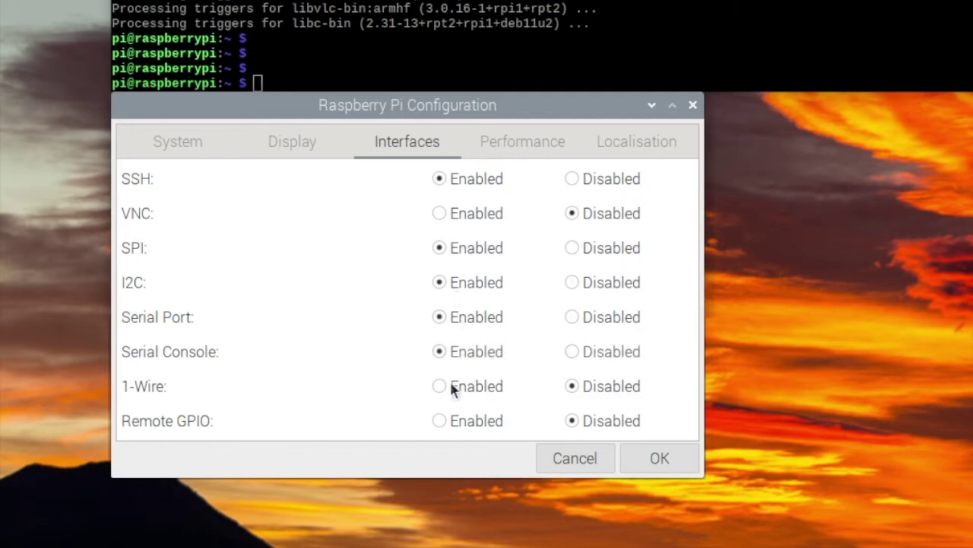
left_click(452, 386)
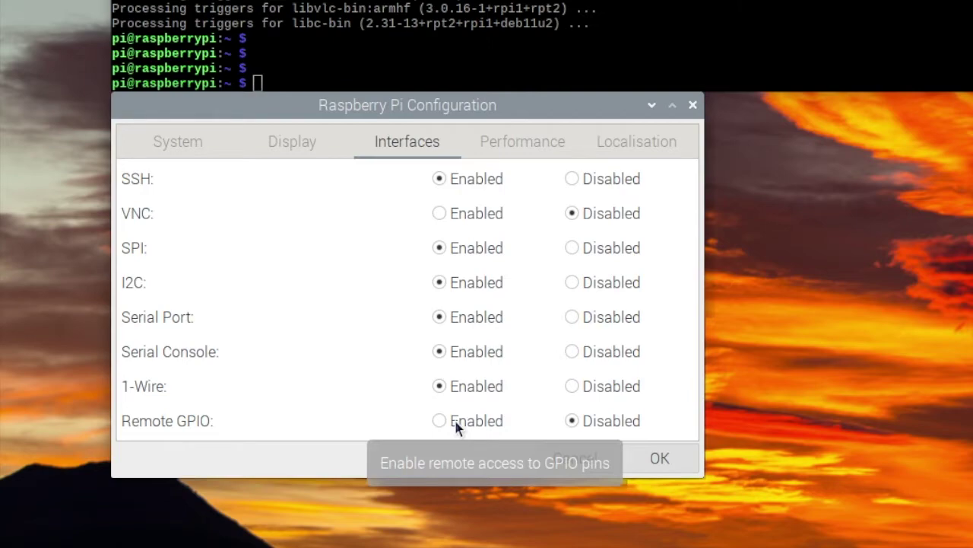
left_click(659, 458)
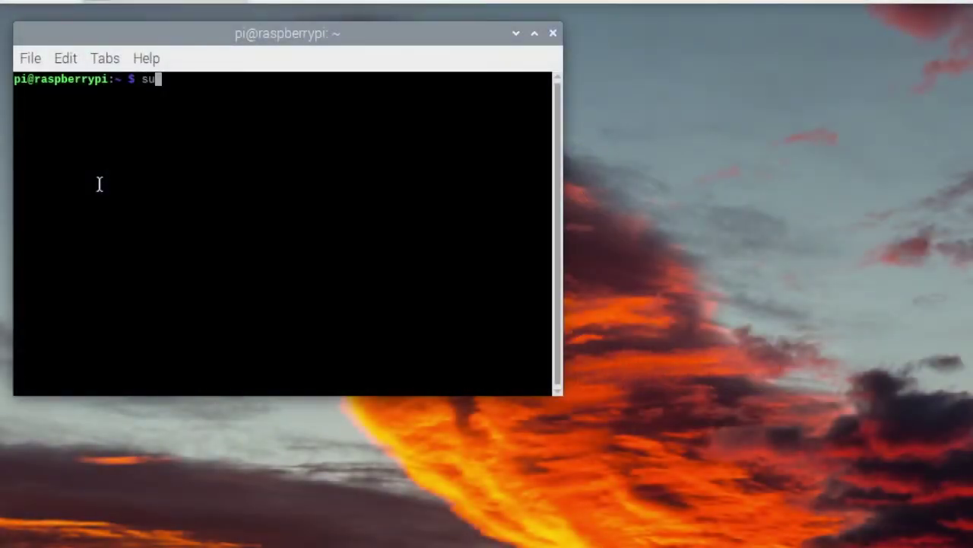
Step: Install the code package and run sudo apt install simplescreenrecorder, which is already installed
type("apt install")
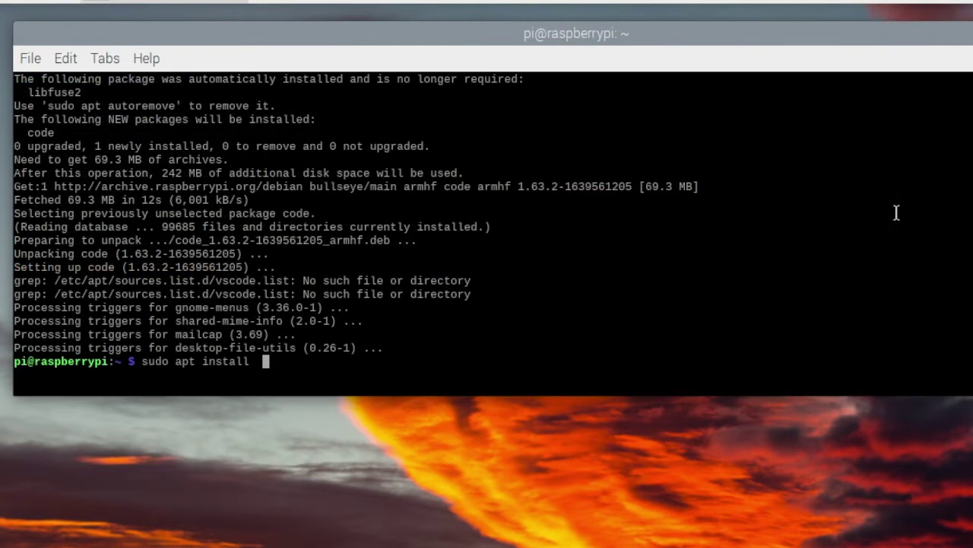
type("simplescre")
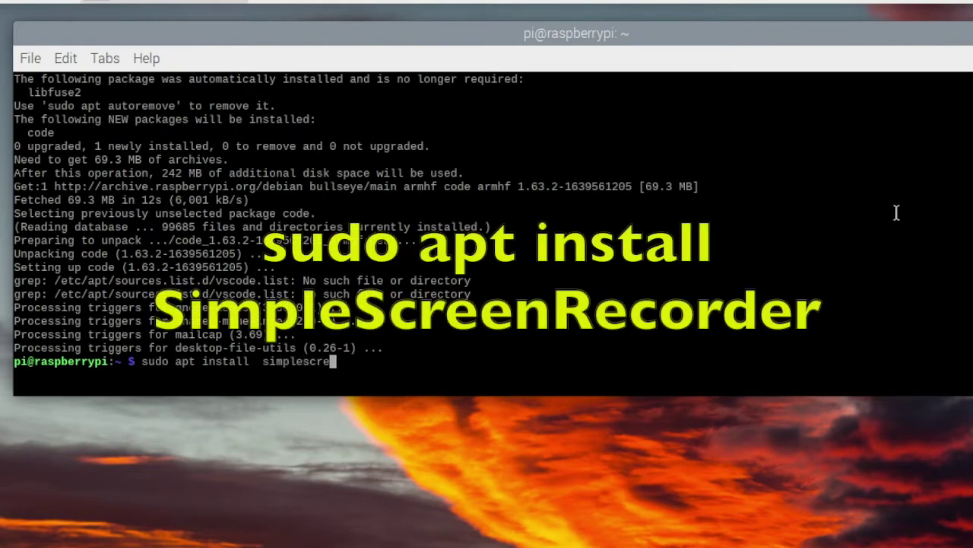
type("enrecorder")
key("Return")
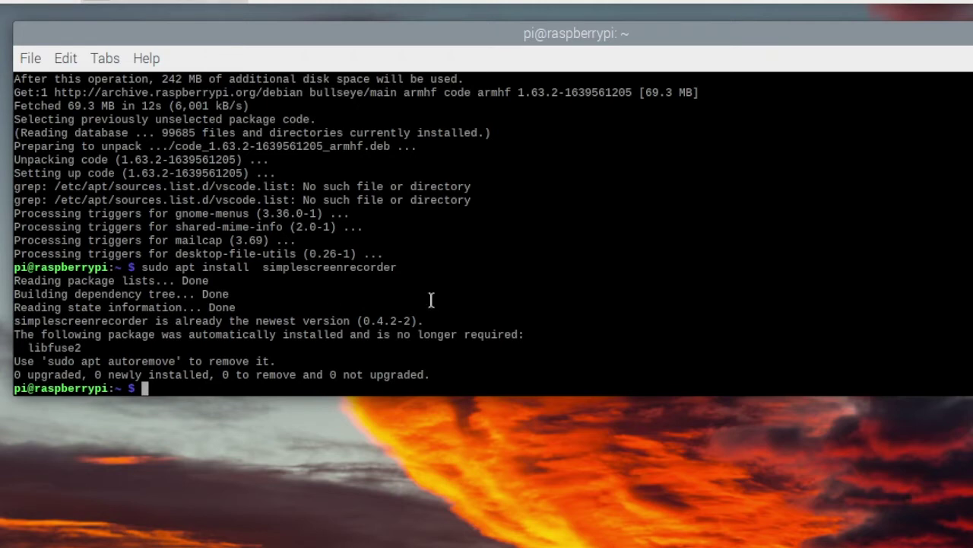
key("Return")
key("Return")
key("Return")
key("Return")
key("Return")
key("Return")
key("Return")
key("Return")
key("Return")
key("Return")
key("Return")
key("Return")
key("Return")
key("Return")
key("Return")
key("Return")
key("Return")
key("Return")
key("Return")
key("Return")
Step: Change to the home folder with cd ~ and open it in VS Code with 'code .'
type("cd ~")
key("Return")
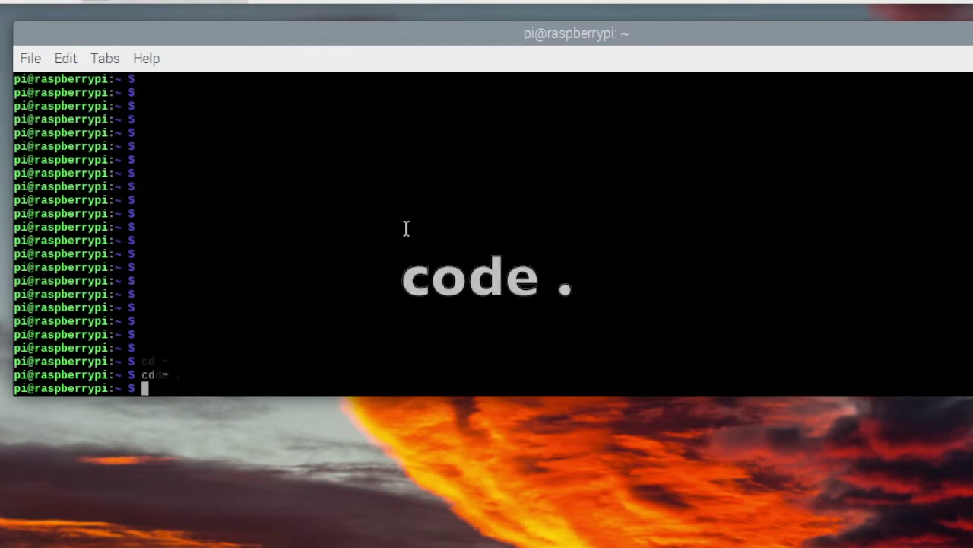
type("code .")
key("Return")
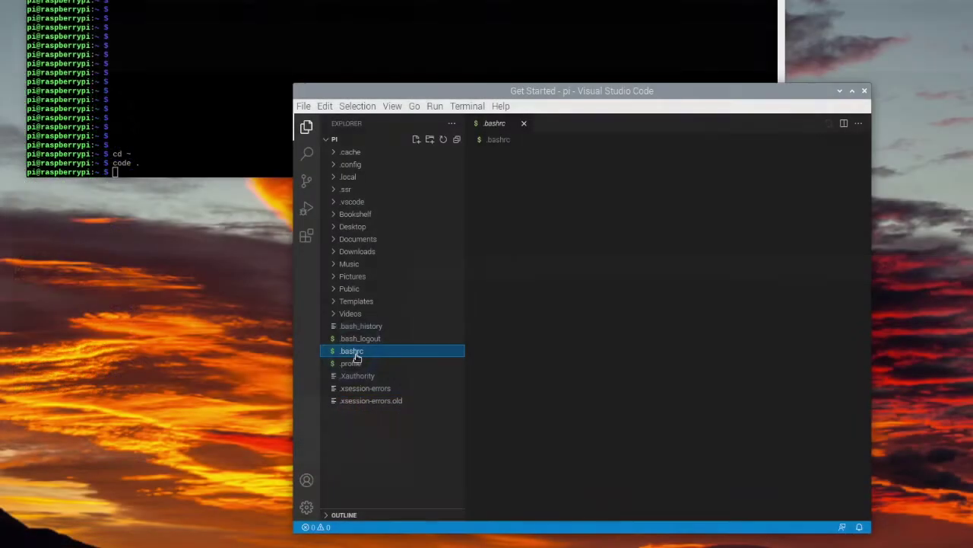
Step: Append 'alias python=python3' and 'alias pip=pip3' to the end of .bashrc
left_click(355, 353)
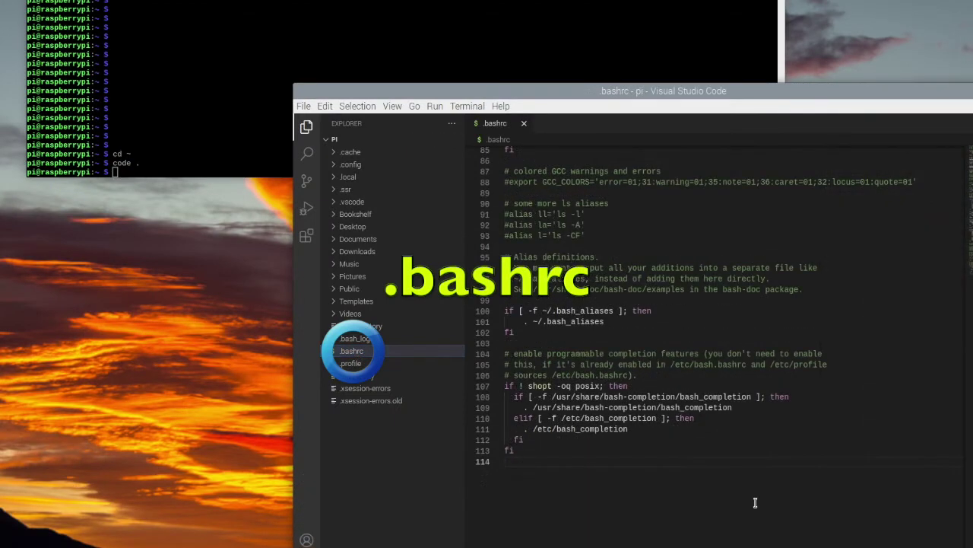
key("Return")
key("Return")
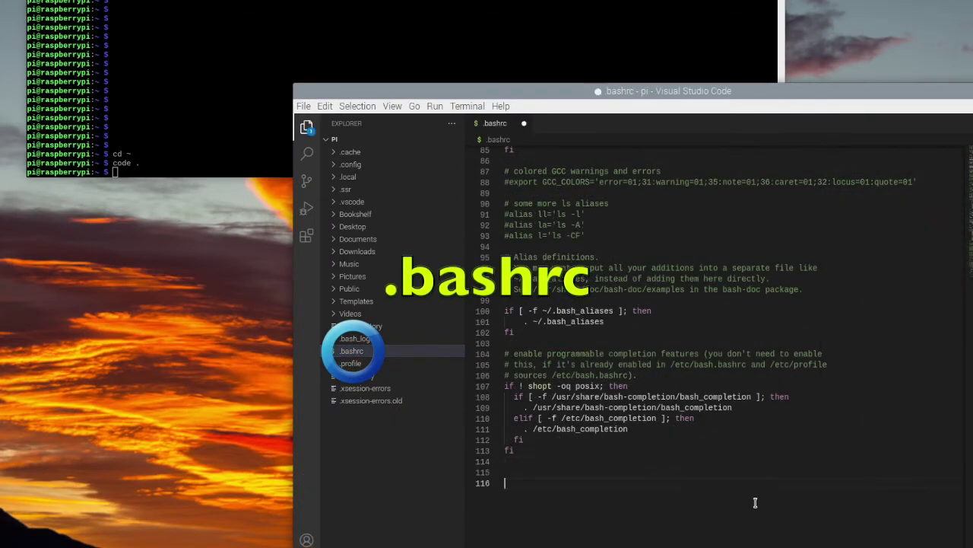
type("alias ")
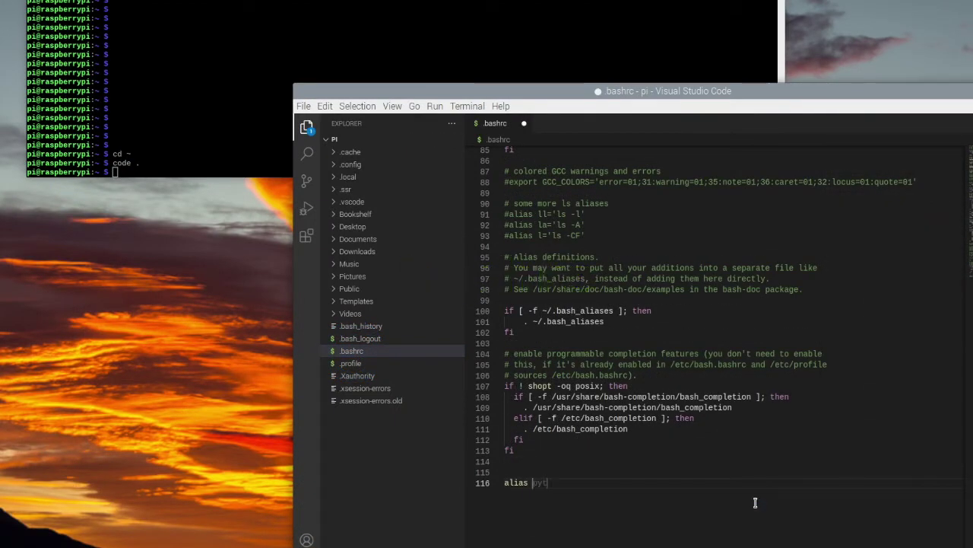
type("python=python3")
key("Return")
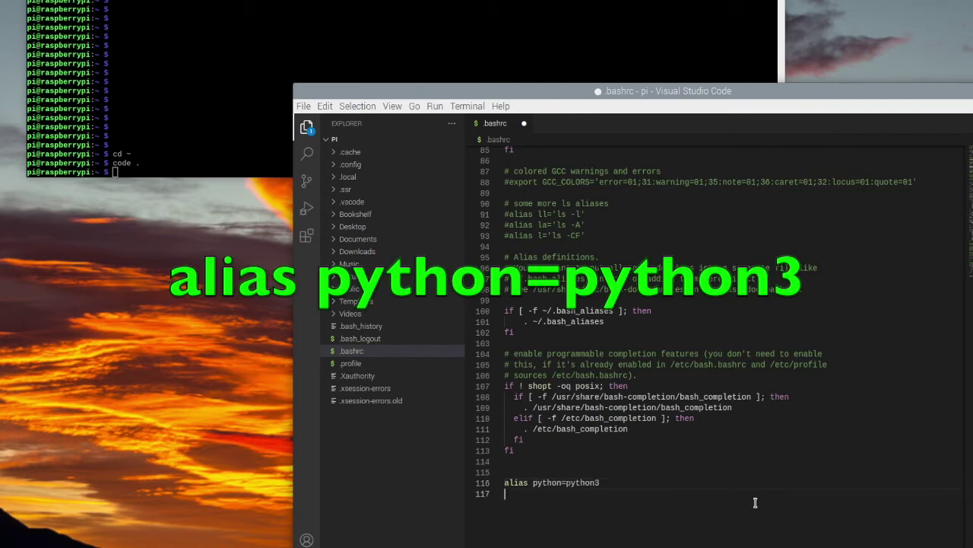
type("alias pip=pip3")
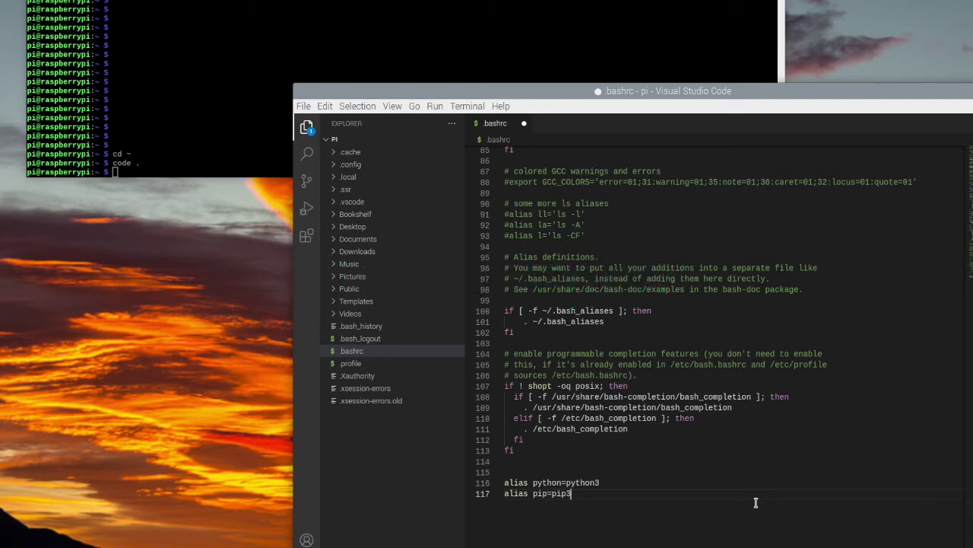
Step: Uncomment alias ll='ls -l' on line 91 of .bashrc and save the file
scroll(692, 319, "down", 1)
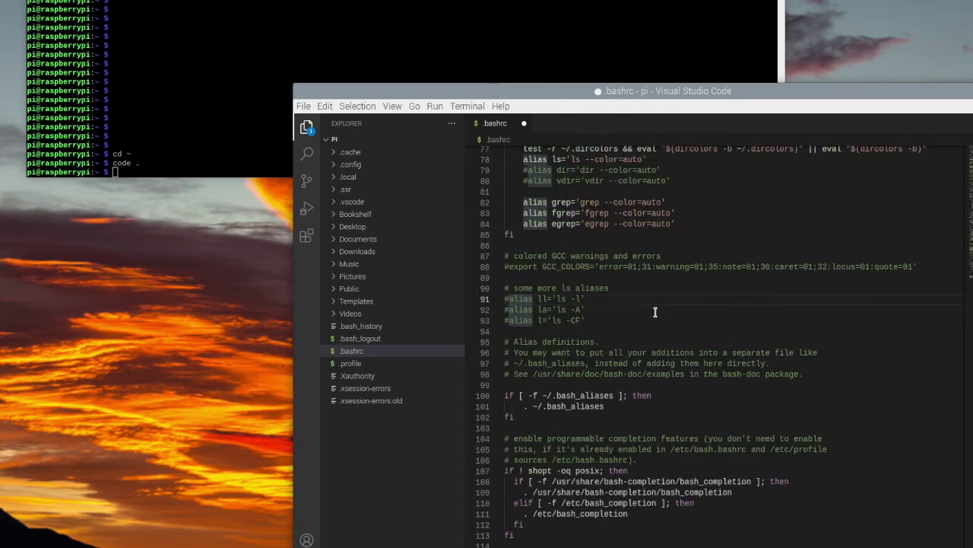
key("ctrl+slash")
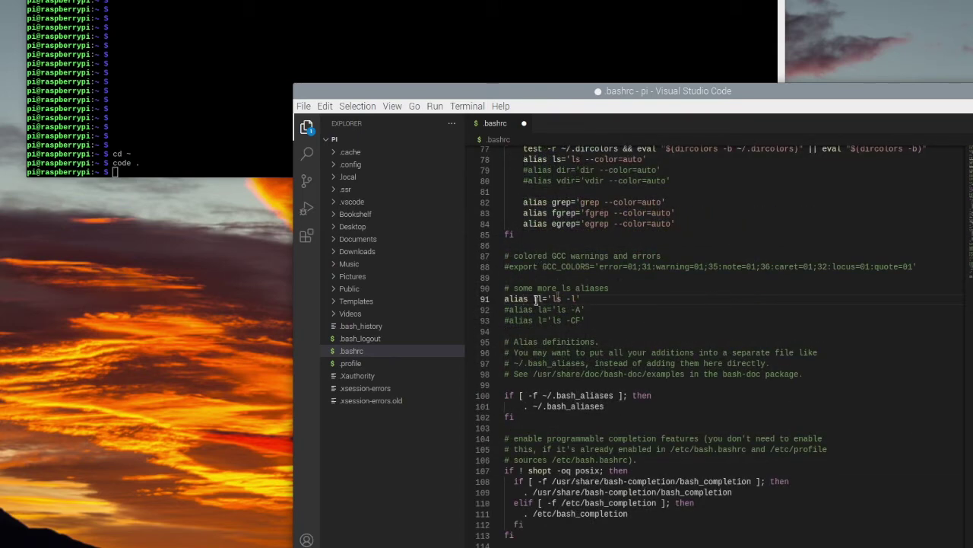
left_click_drag(535, 299, 557, 297)
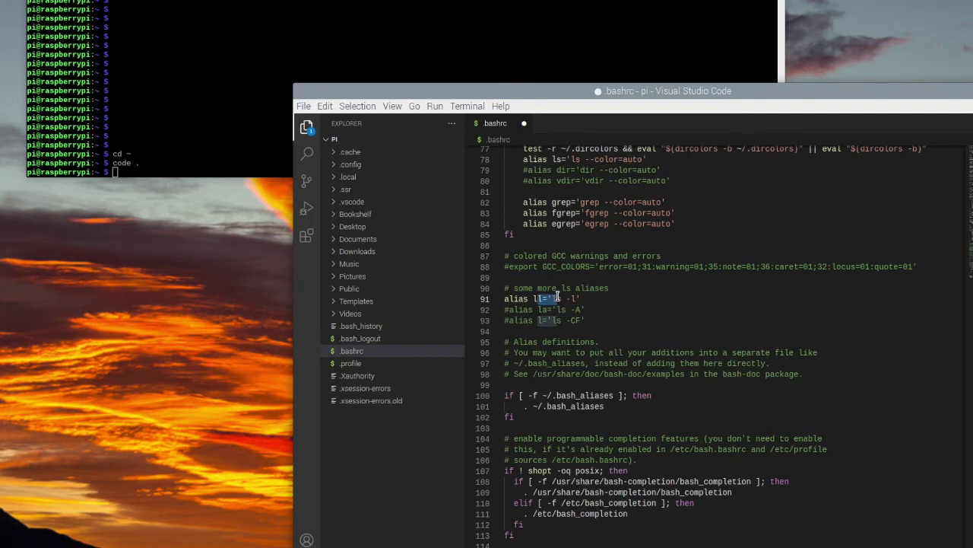
left_click(589, 288)
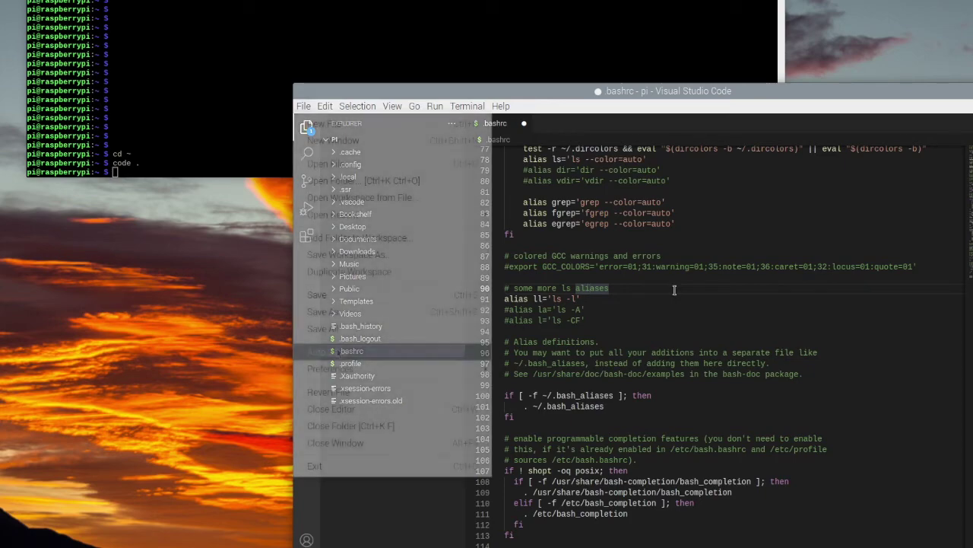
key("ctrl+s")
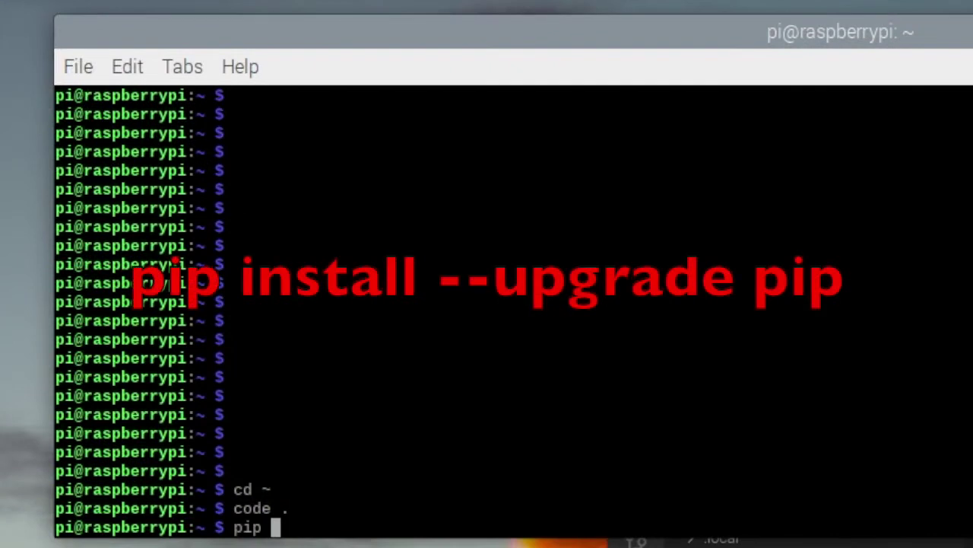
Step: Upgrade pip to 21.3.1 and confirm pip --version reports 21.3.1 for python 3.9
type("install --up")
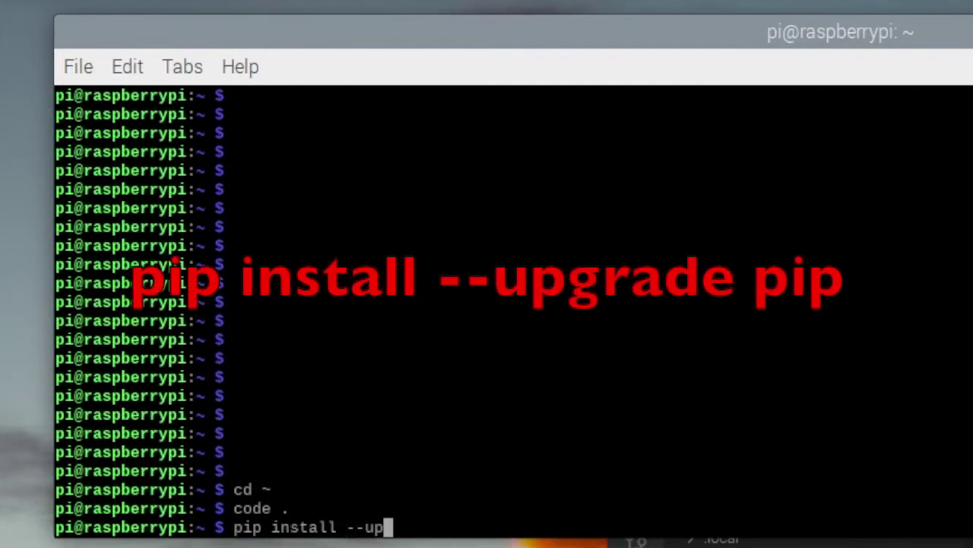
type("grade pip")
key("Return")
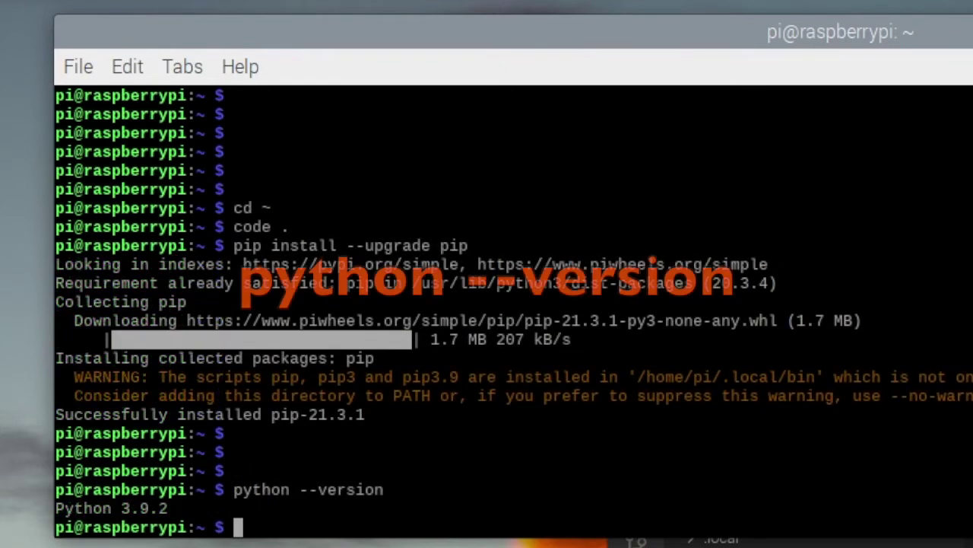
type("pip --version")
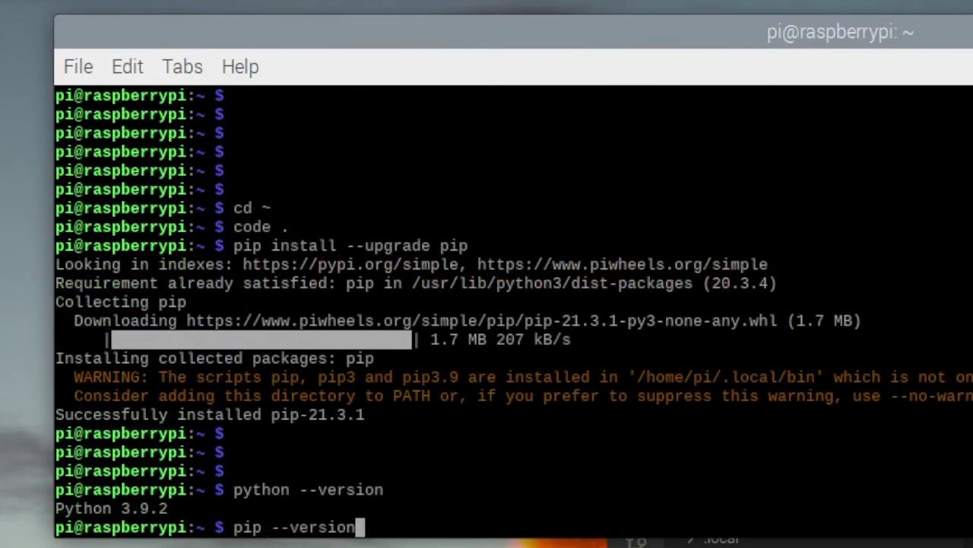
key("Return")
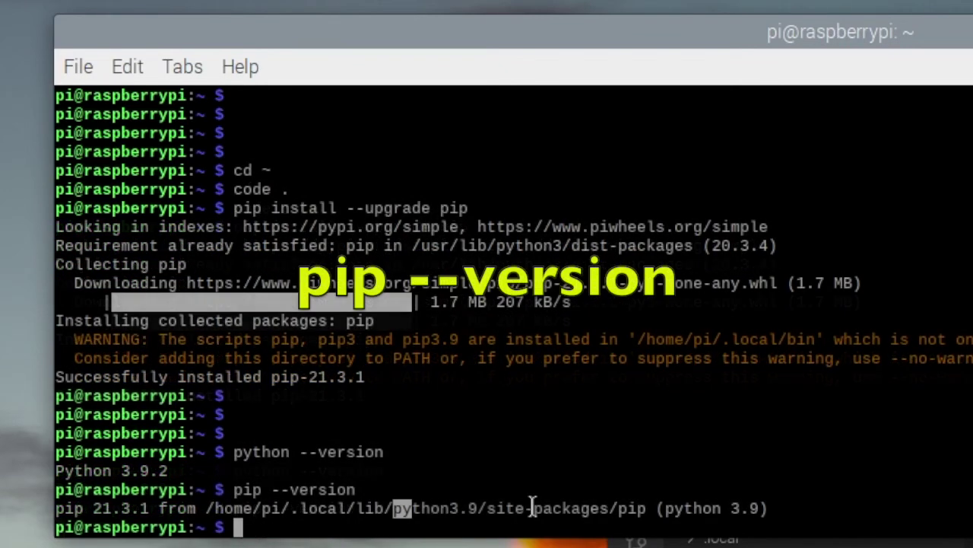
left_click_drag(533, 506, 493, 502)
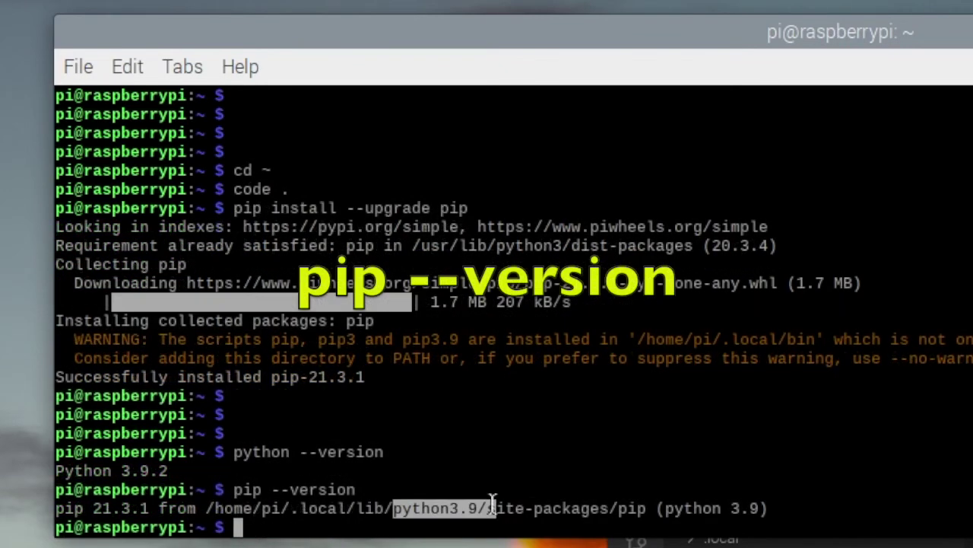